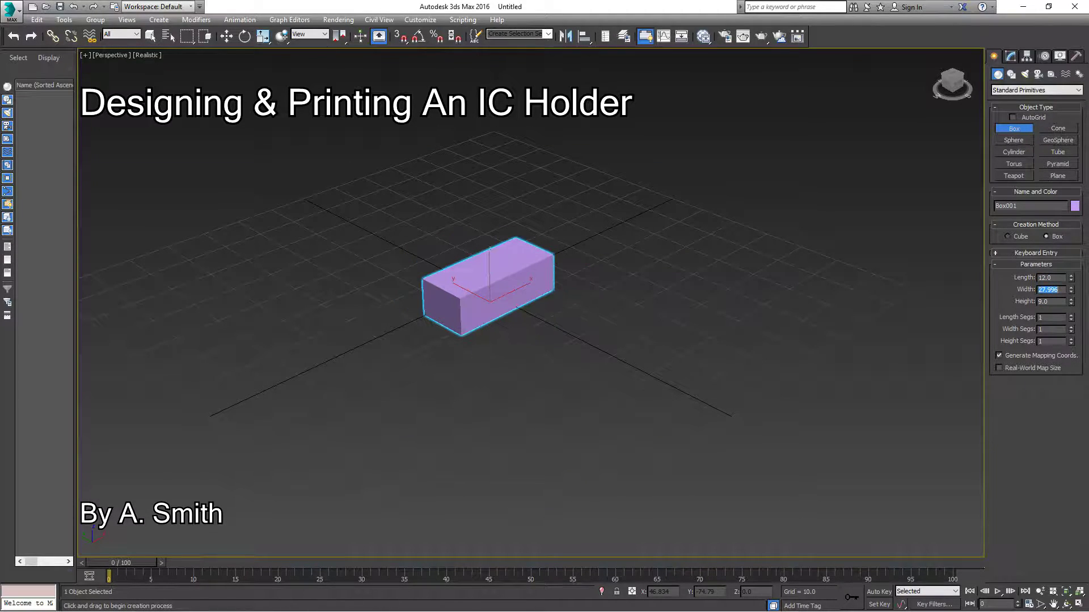
{"action": "type", "text": "10"}
- Make Box001 10 wide and draw a second box beside it
{"action": "key", "text": "Return"}
{"action": "middle_click_drag", "start_coordinate": [477, 374], "coordinate": [509, 394], "text": "alt"}
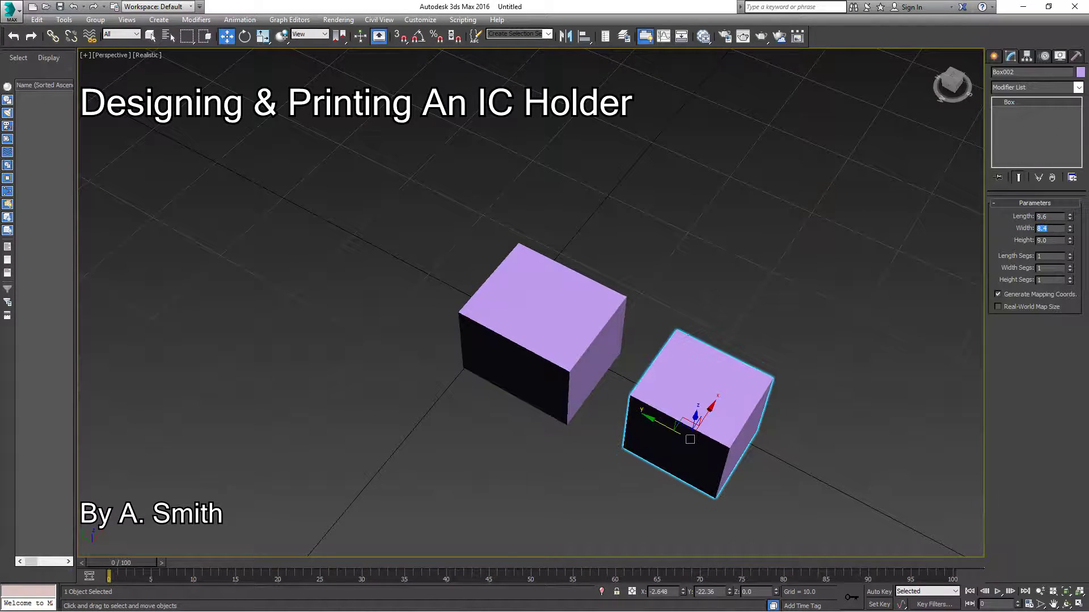
{"action": "middle_click_drag", "start_coordinate": [772, 503], "coordinate": [701, 470]}
{"action": "type", "text": "0"}
- Centre Box002 at X 0, Y 0 and raise it to Z 6 on top of the first box
{"action": "key", "text": "Tab"}
{"action": "type", "text": "0"}
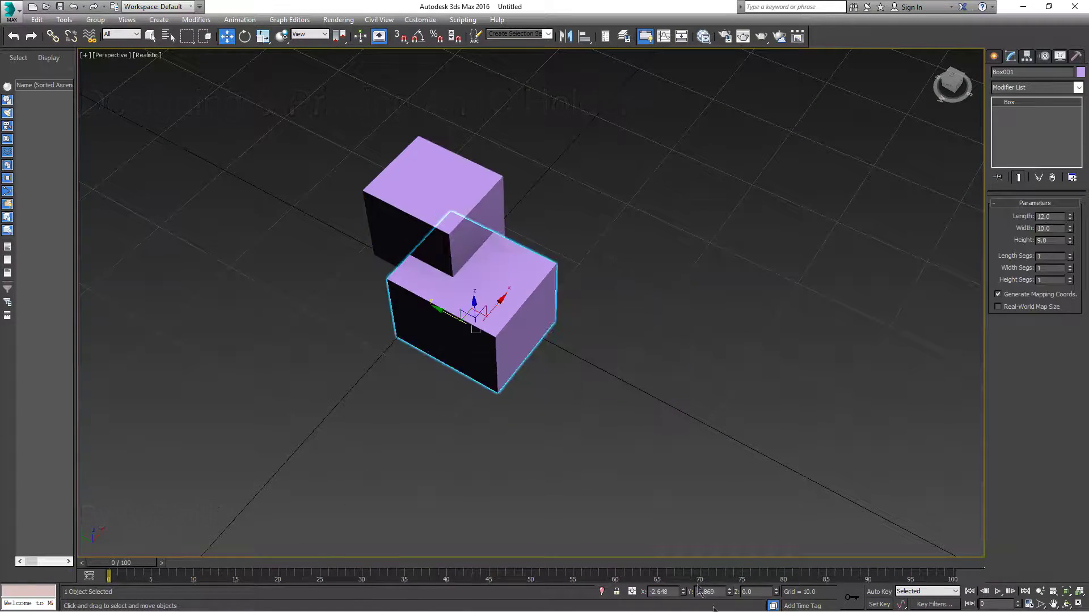
{"action": "key", "text": "Tab"}
{"action": "type", "text": "6"}
{"action": "key", "text": "Return"}
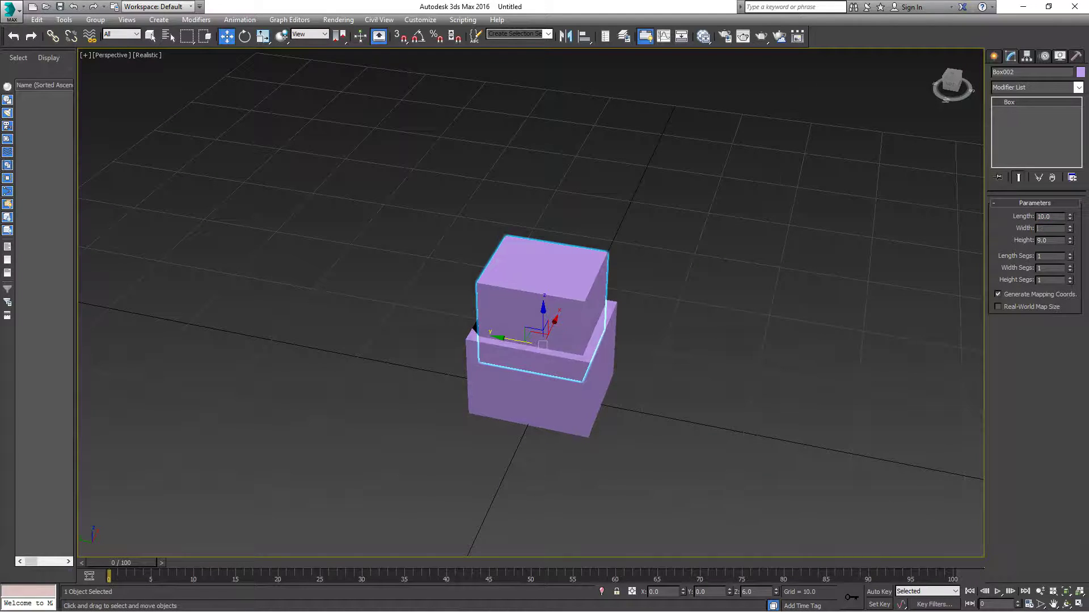
- Resize the green Box002 into a thin 10 × 2.5 × 10 slab
{"action": "left_click_drag", "start_coordinate": [956, 91], "coordinate": [944, 86]}
{"action": "left_click", "coordinate": [599, 374]}
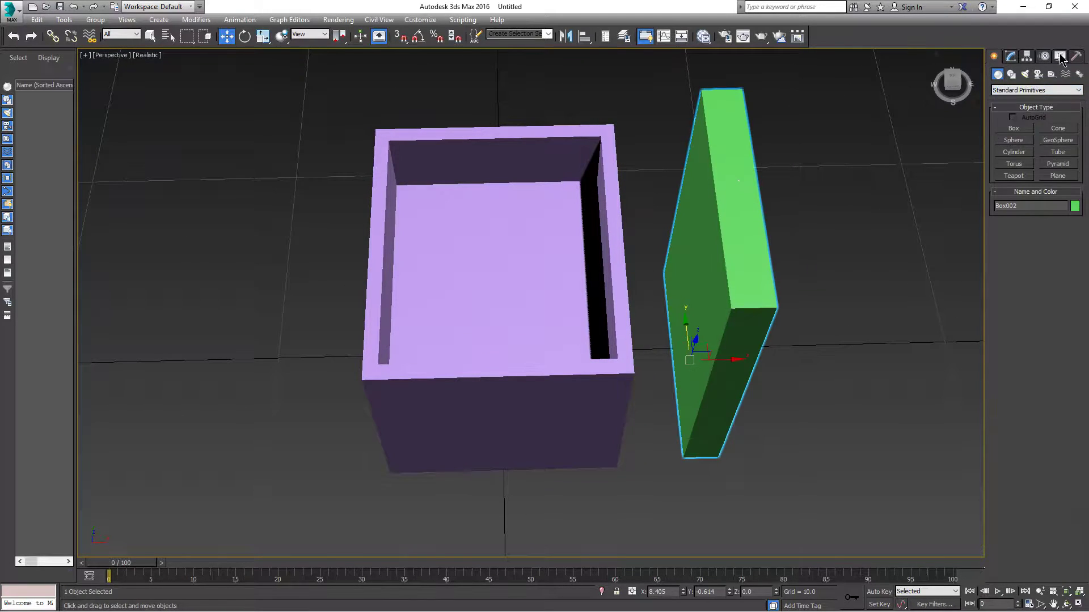
{"action": "type", "text": "2.5"}
{"action": "key", "text": "shift+Tab"}
{"action": "type", "text": "10"}
{"action": "key", "text": "Tab"}
{"action": "key", "text": "Tab"}
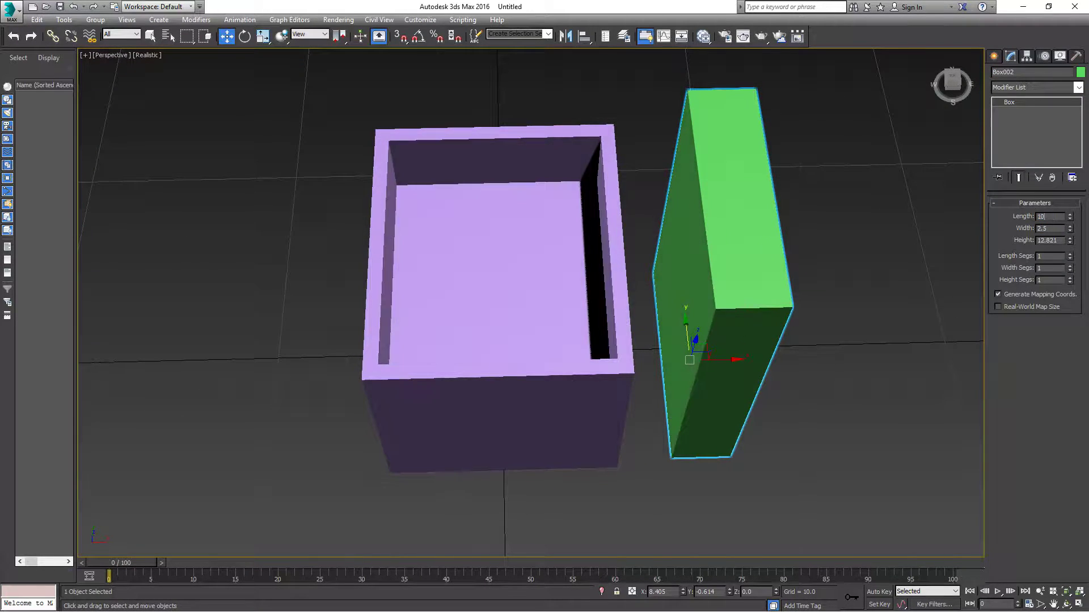
{"action": "type", "text": "10"}
{"action": "key", "text": "Return"}
- Place the slab over the purple box and clone it for the second slot cut
{"action": "mouse_move", "coordinate": [680, 394]}
{"action": "left_mouse_down"}
{"action": "mouse_move", "coordinate": [561, 298]}
{"action": "mouse_move", "coordinate": [473, 314]}
{"action": "left_mouse_up"}
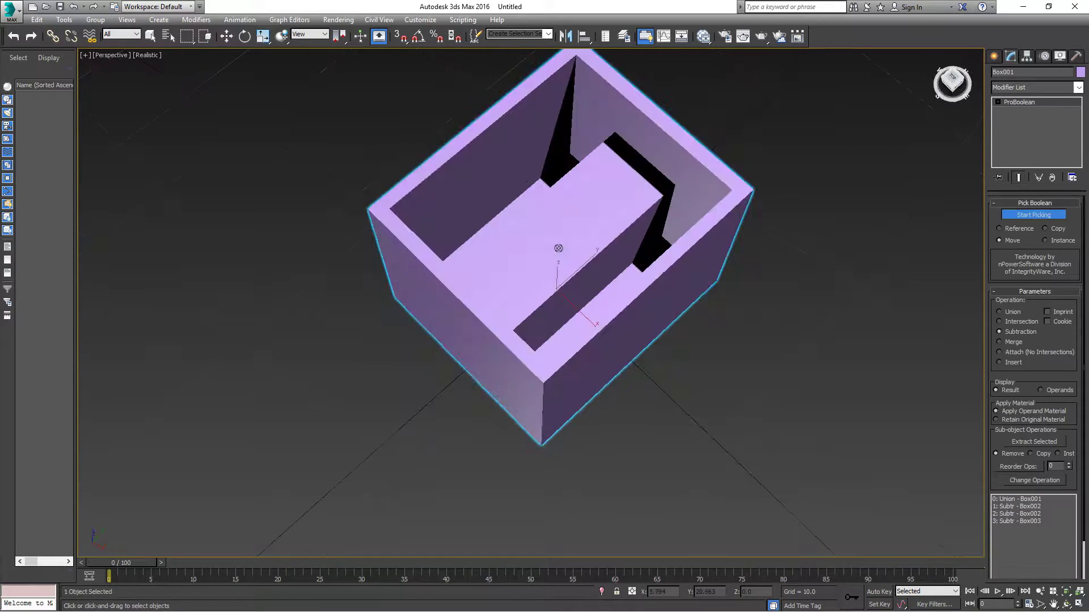
- Check alignment in the four-view layout, then maximize Perspective and orbit the holder
{"action": "middle_click_drag", "start_coordinate": [559, 248], "coordinate": [132, 86], "text": "alt"}
{"action": "key", "text": "alt+w"}
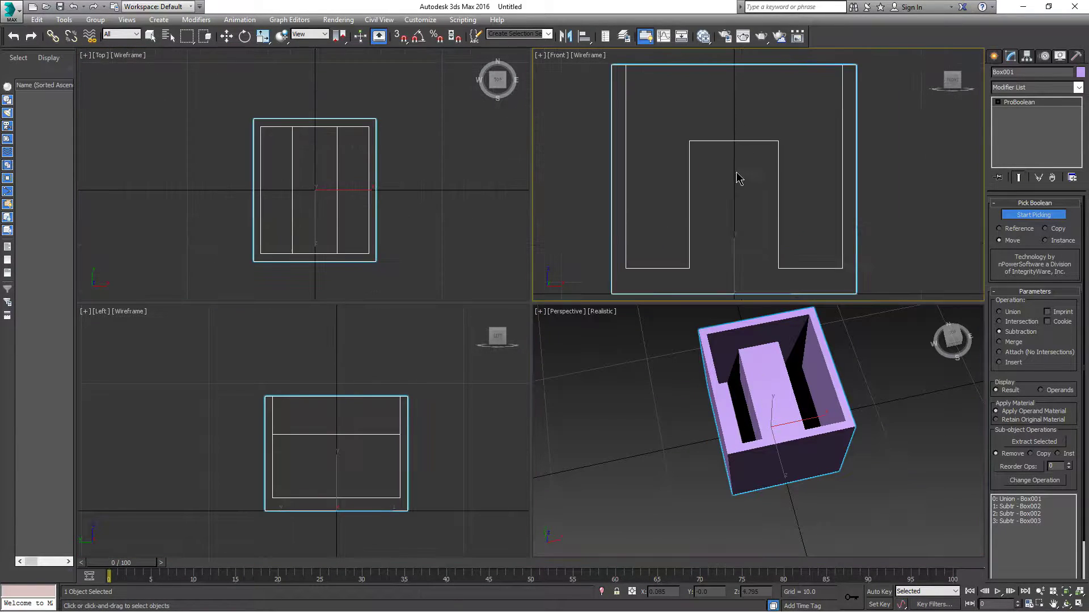
{"action": "left_click", "coordinate": [538, 311]}
{"action": "left_click", "coordinate": [578, 321]}
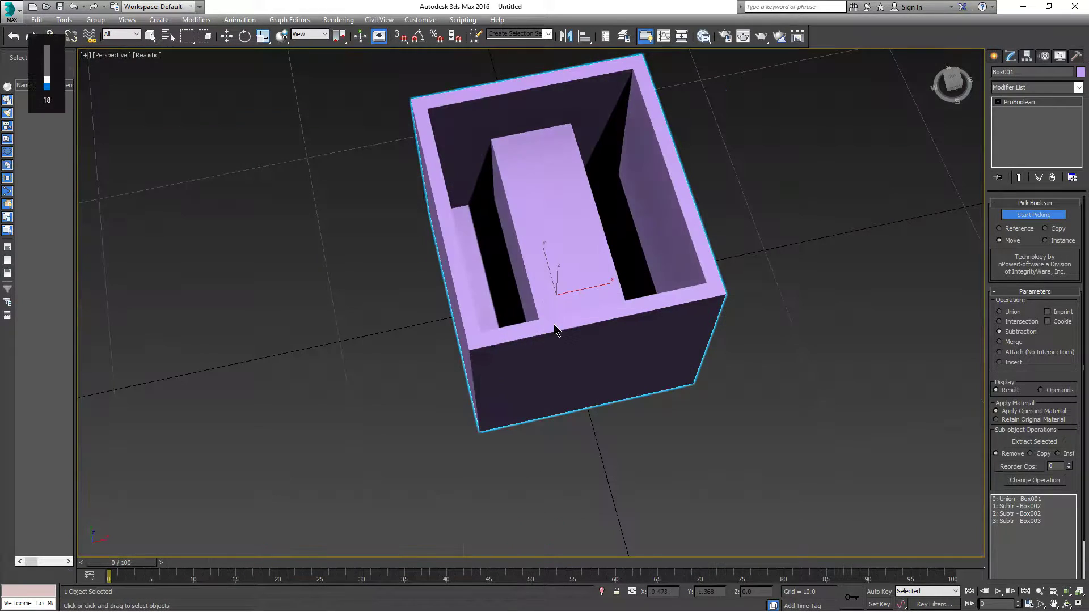
{"action": "middle_click_drag", "start_coordinate": [554, 328], "coordinate": [530, 302], "text": "alt"}
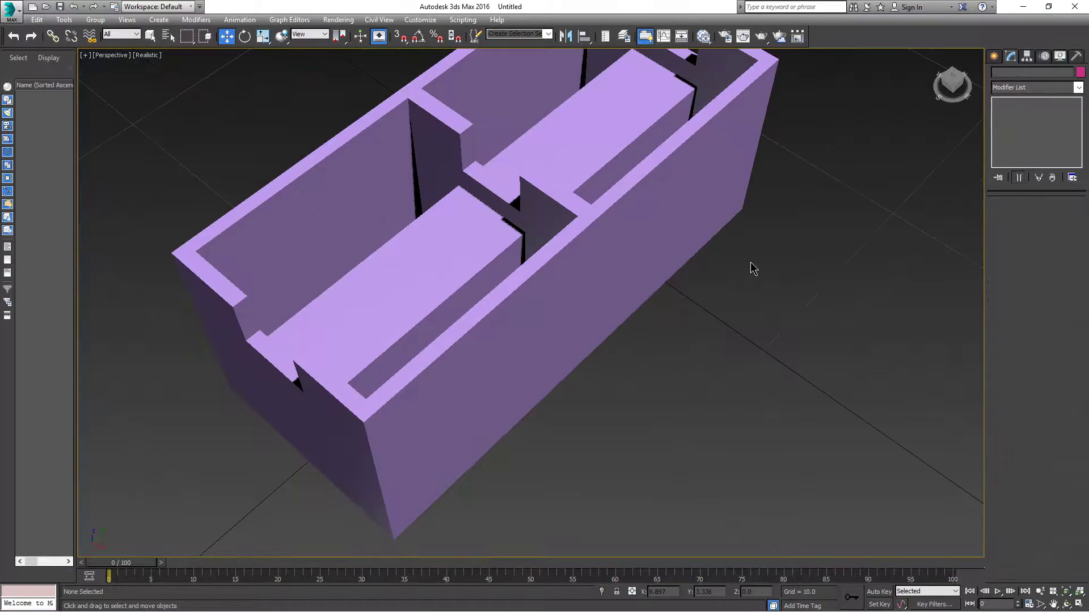
- Shift-drag clone the compartments into a 2×5 tray and view it from above
{"action": "left_click_drag", "start_coordinate": [284, 182], "coordinate": [650, 328]}
{"action": "left_click_drag", "start_coordinate": [464, 256], "coordinate": [694, 251], "text": "shift"}
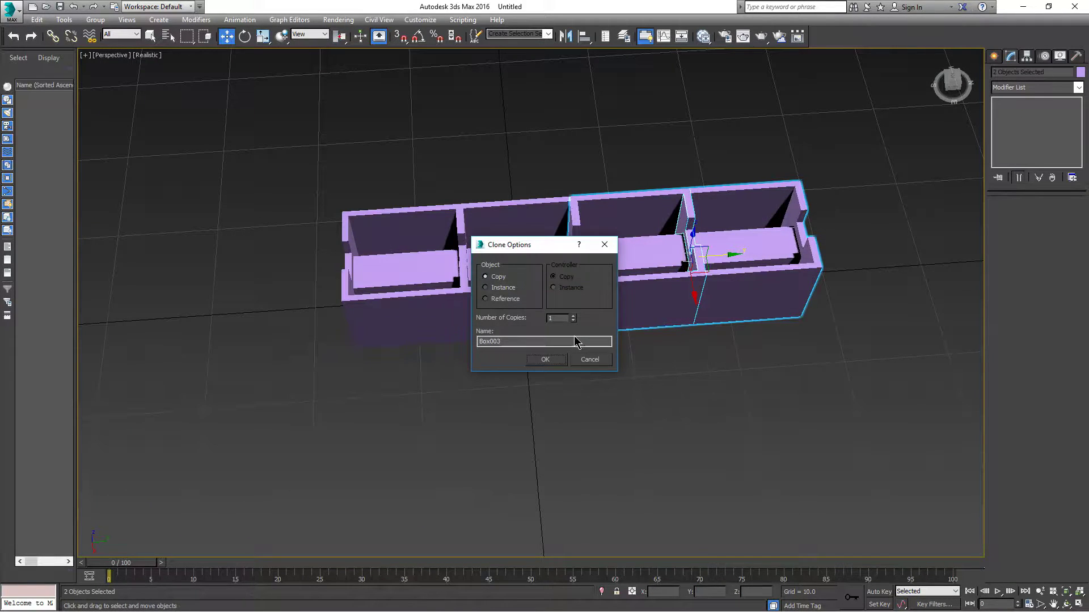
{"action": "left_click", "coordinate": [545, 359]}
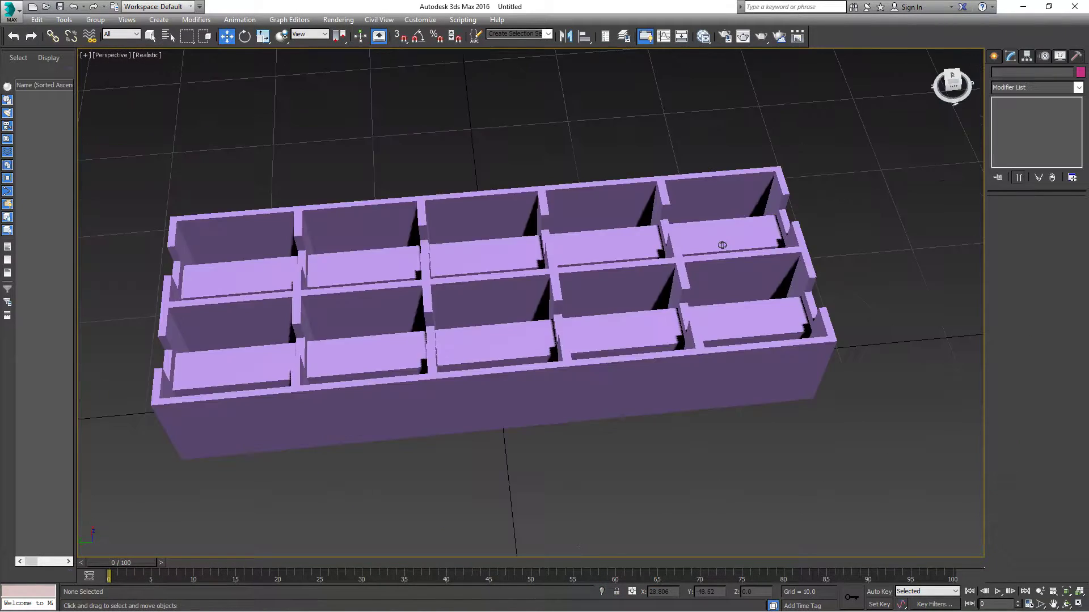
{"action": "left_click", "coordinate": [954, 83]}
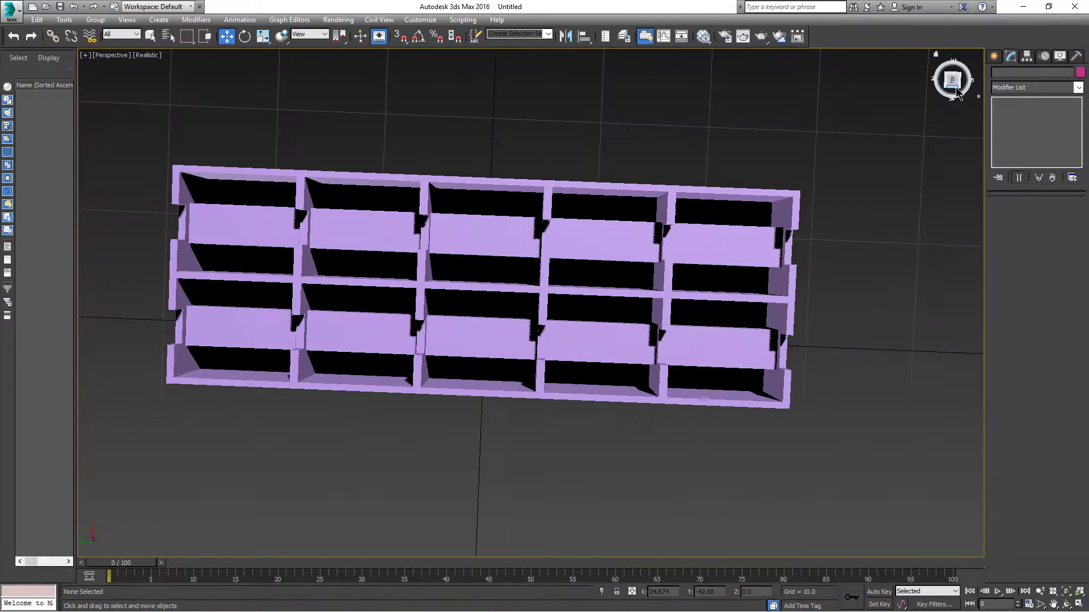